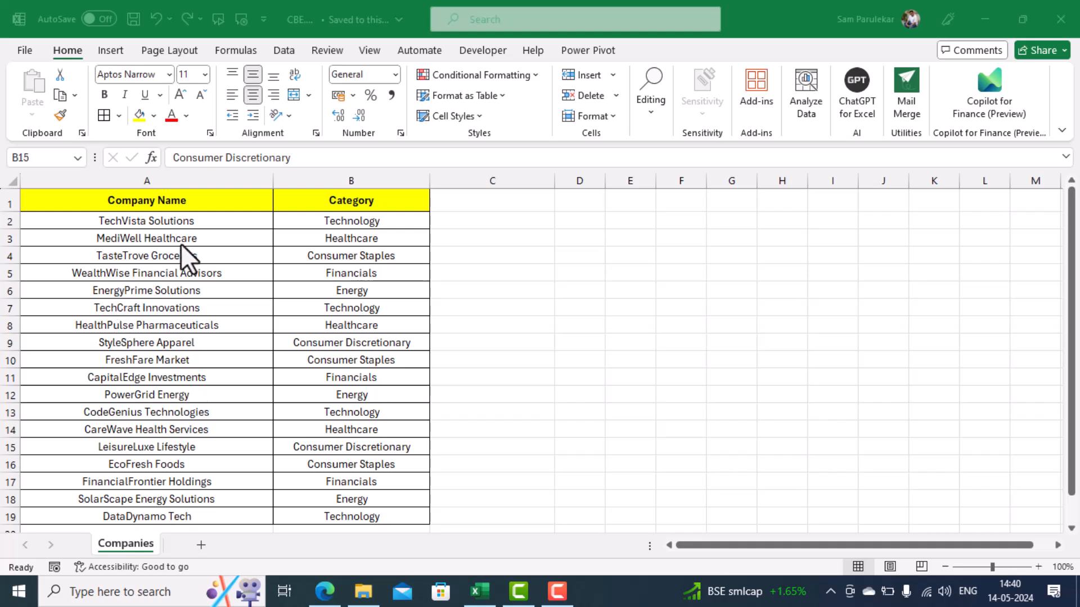
Convert the company list in A1:B19 into a table with headers and apply the plain, uncoloured Light table style.
click(139, 249)
click(140, 251)
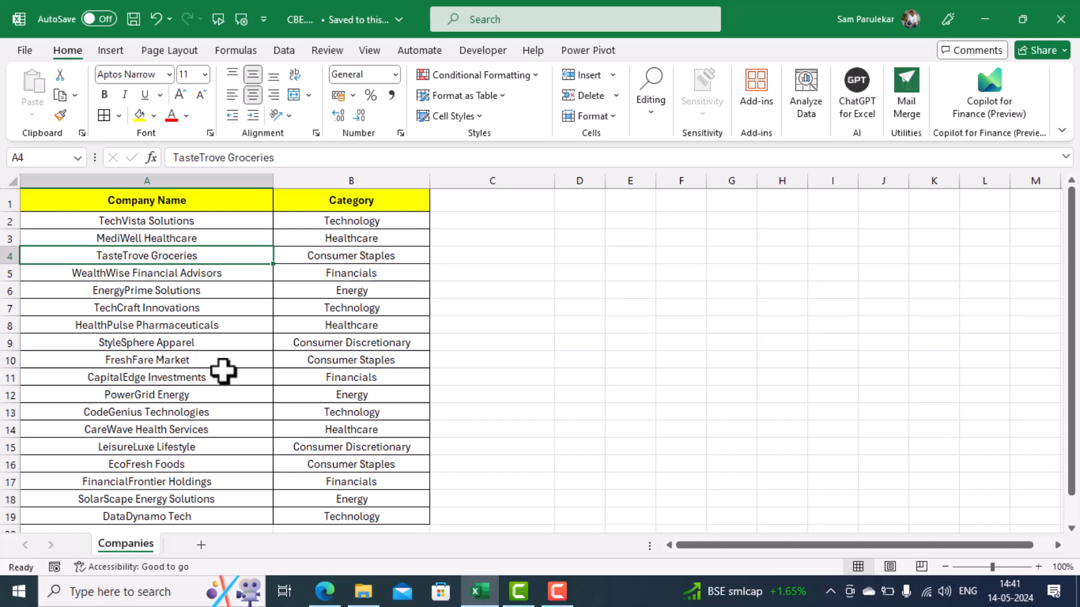
key(ctrl+t)
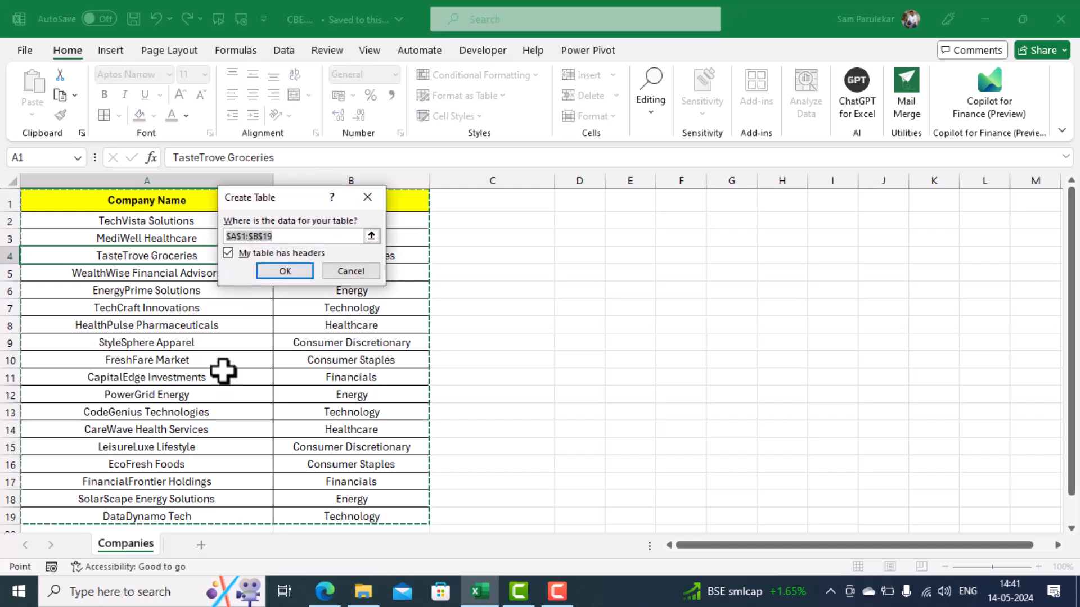
click(298, 271)
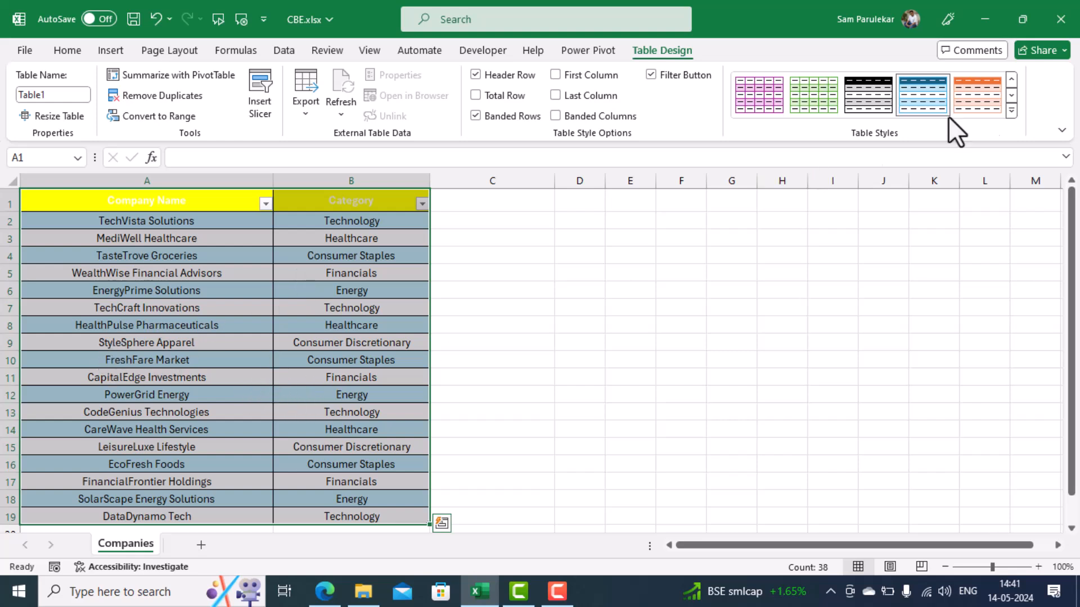
click(1010, 110)
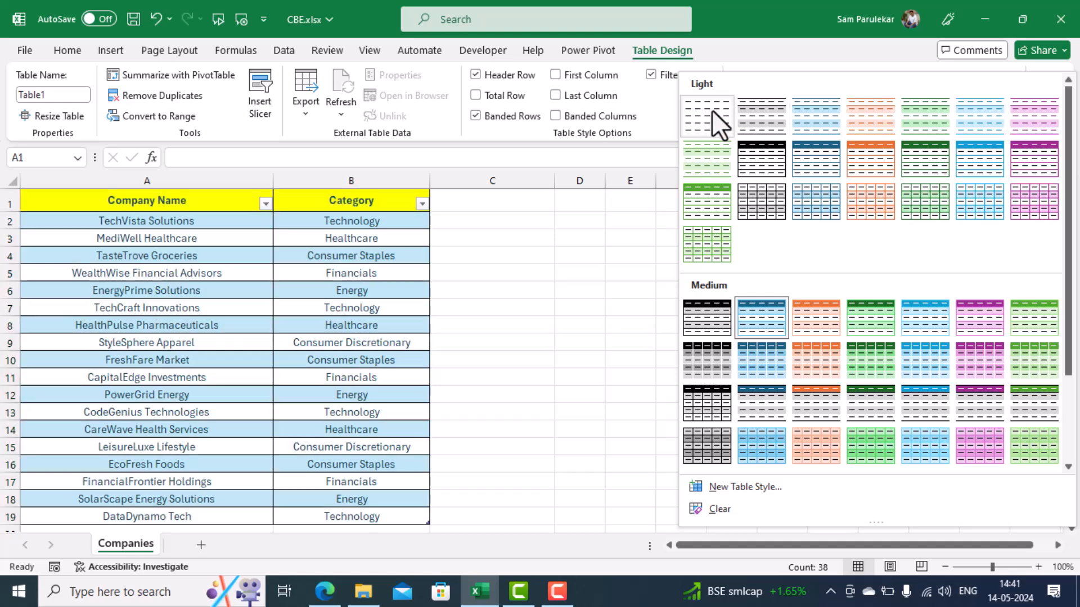
click(711, 109)
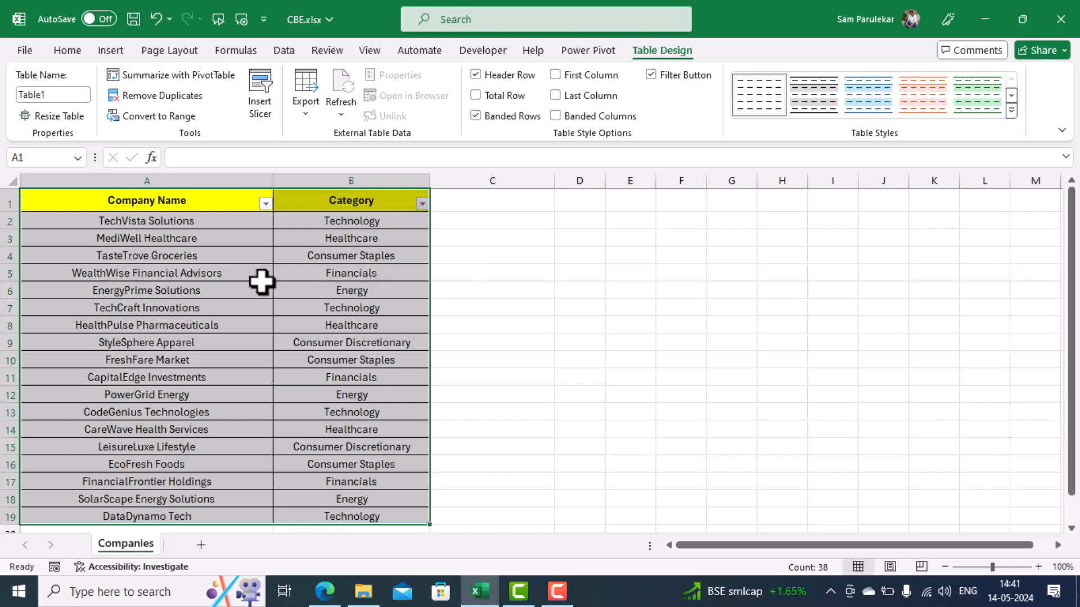
Load the company table into the Power Query Editor as a query from the table range.
click(153, 272)
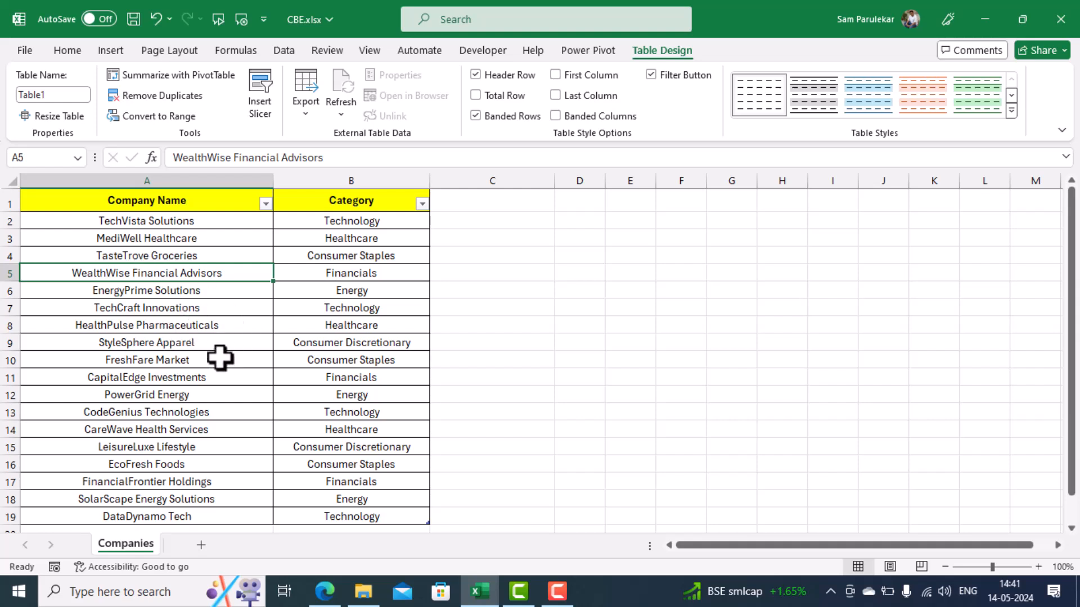
click(283, 52)
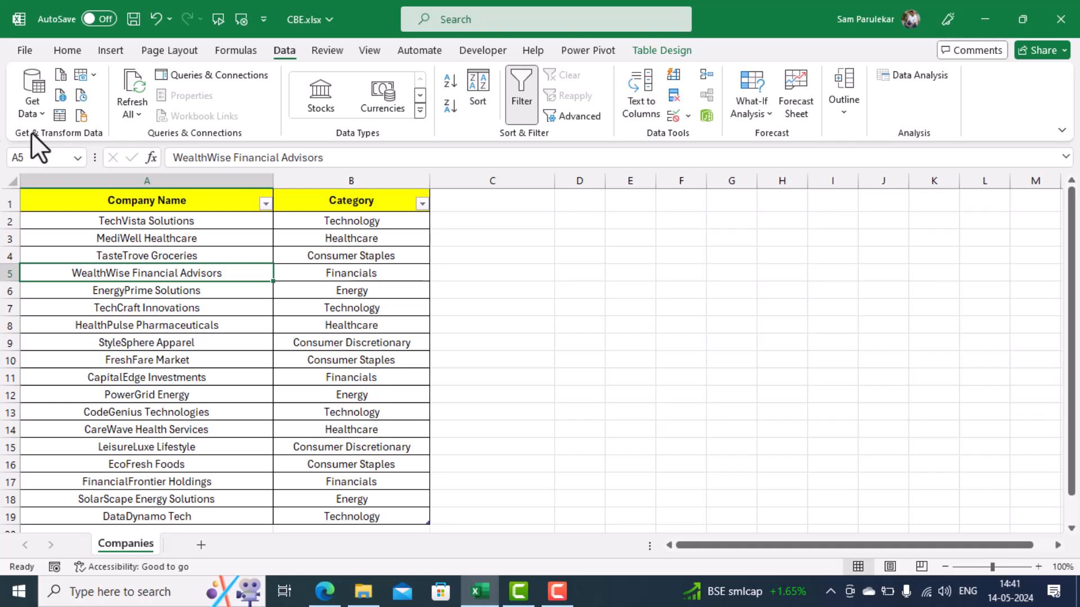
click(59, 122)
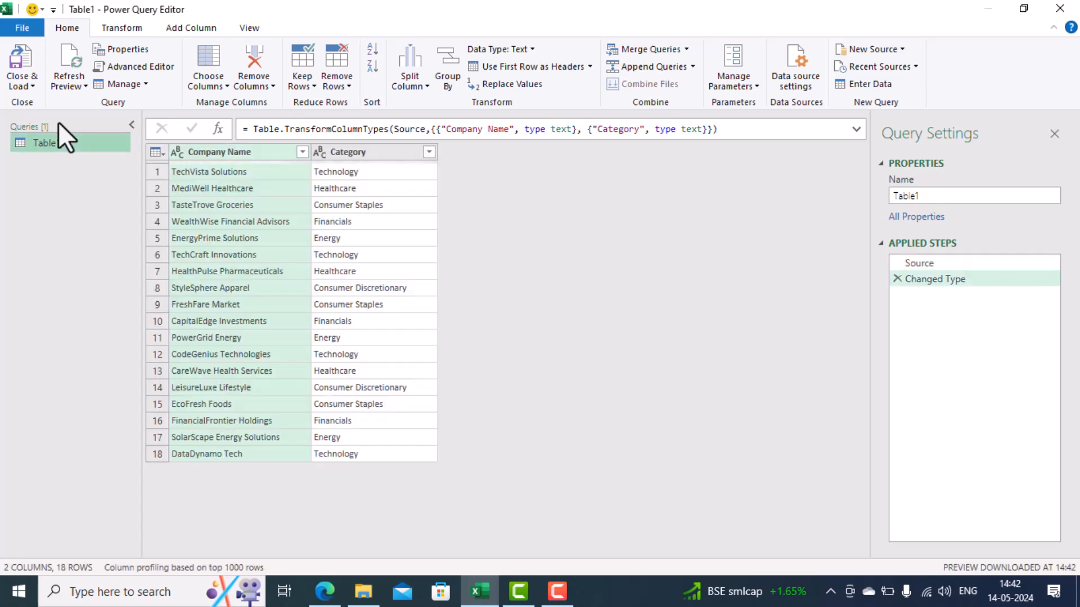
Start a column from examples based only on the Category column and name it Category Code.
click(383, 151)
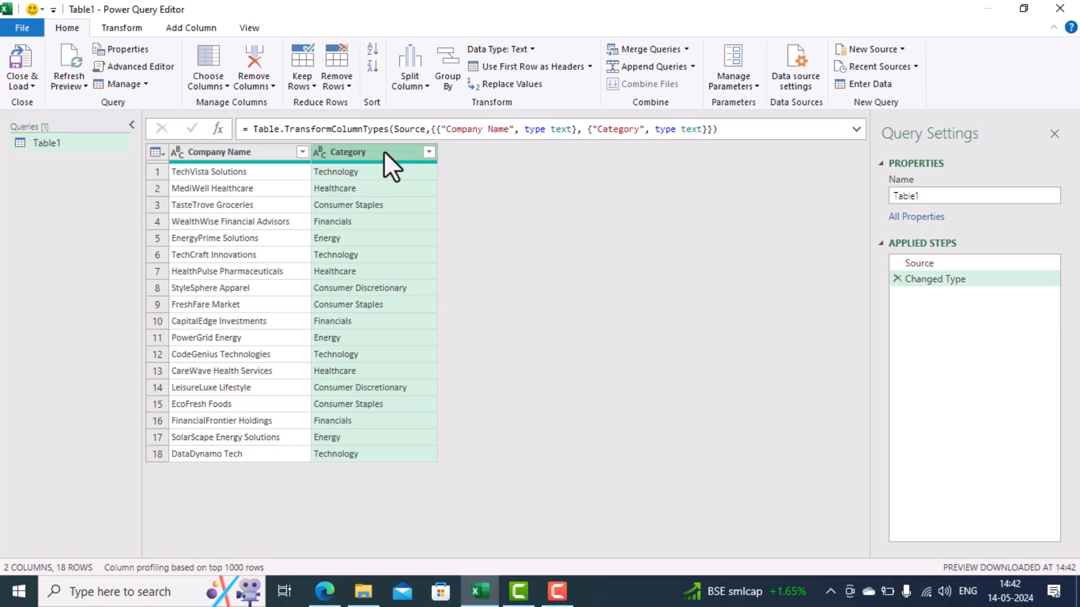
click(209, 29)
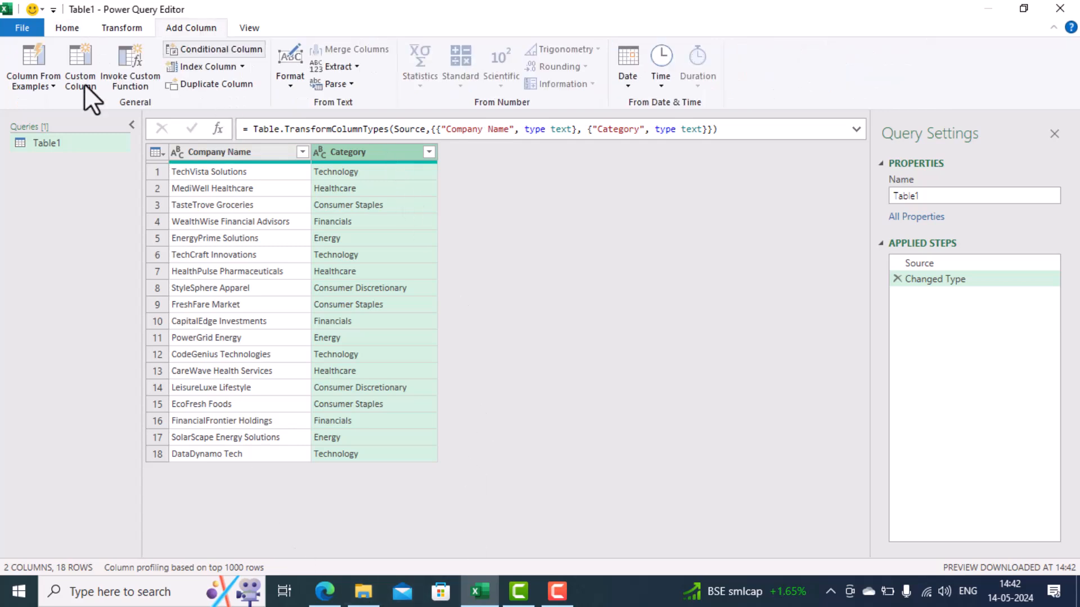
click(17, 86)
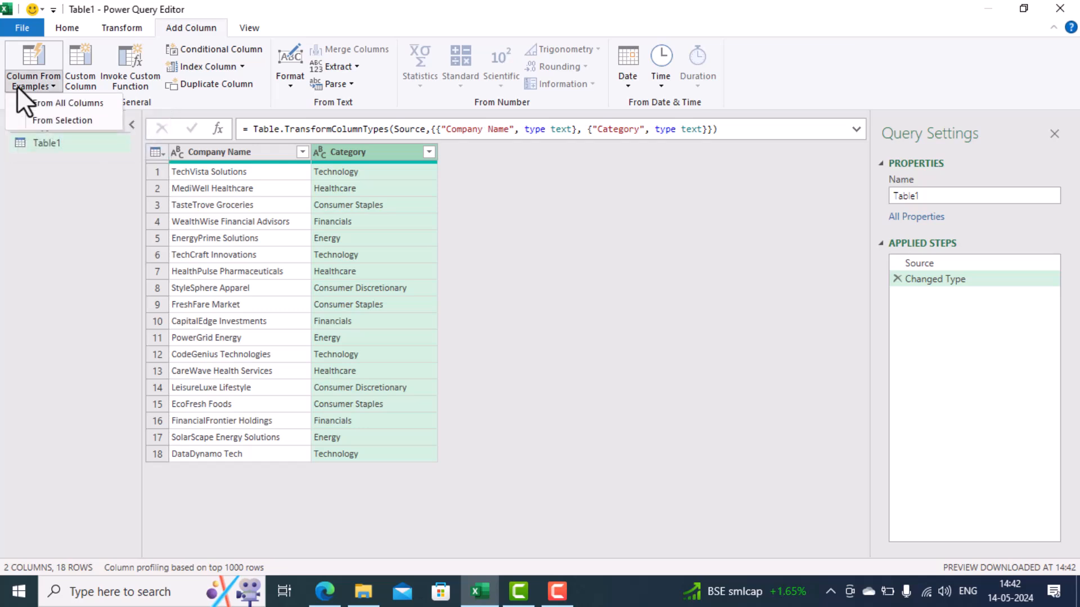
click(39, 120)
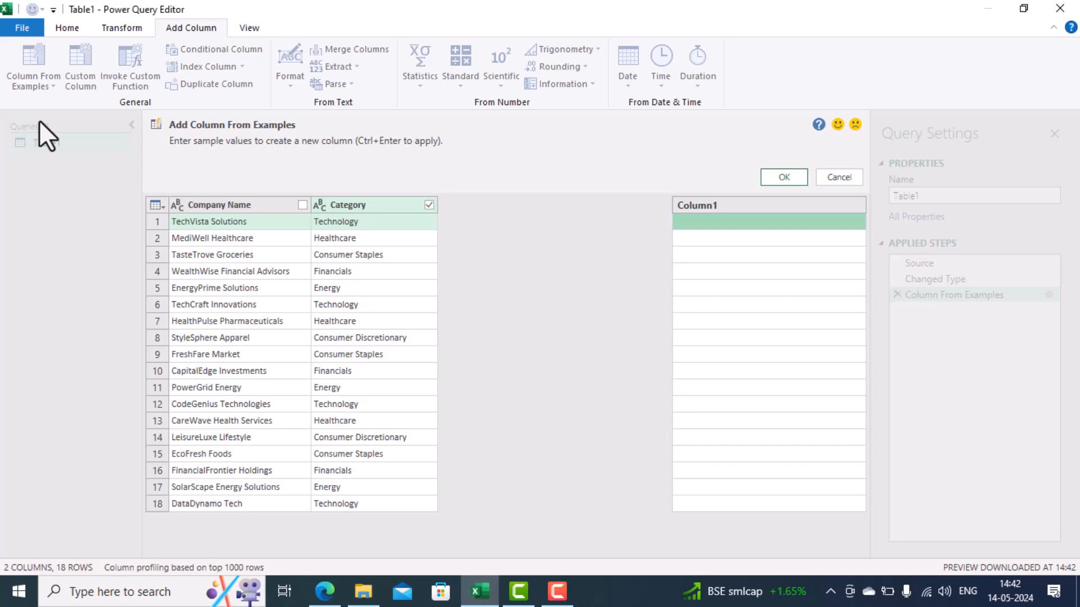
double_click(711, 205)
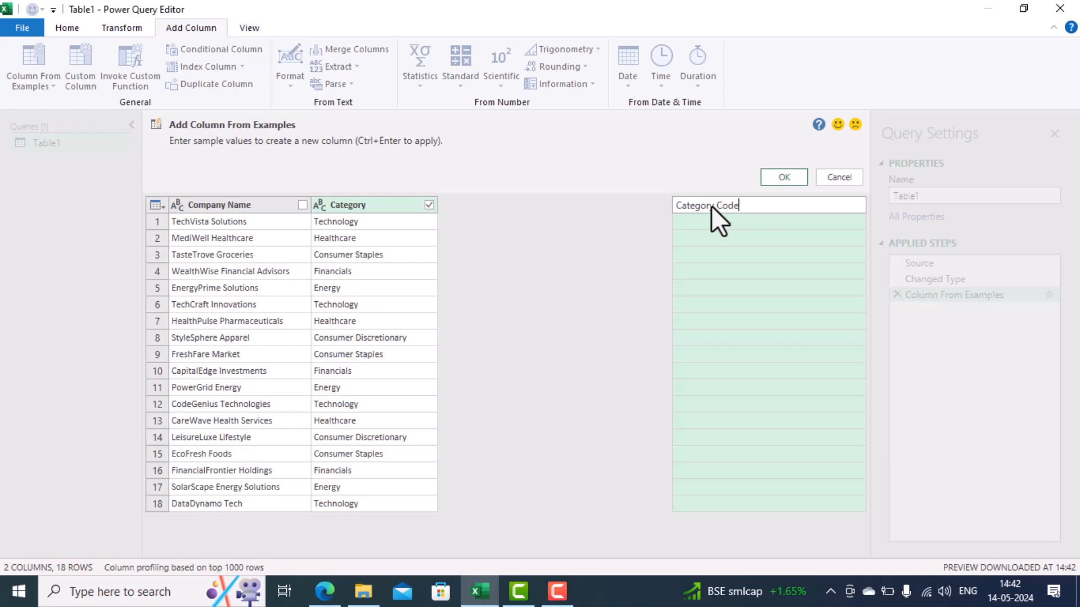
key(Return)
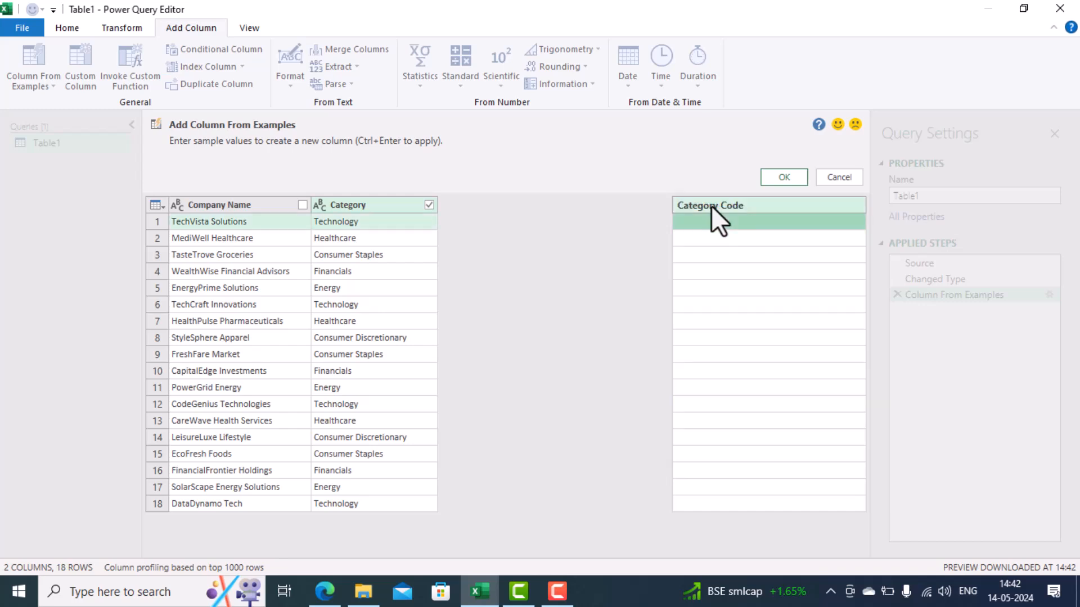
Enter the example codes Tech for TechVista Solutions and Consumer for TasteTrove Groceries in the Category Code column.
text(Tech)
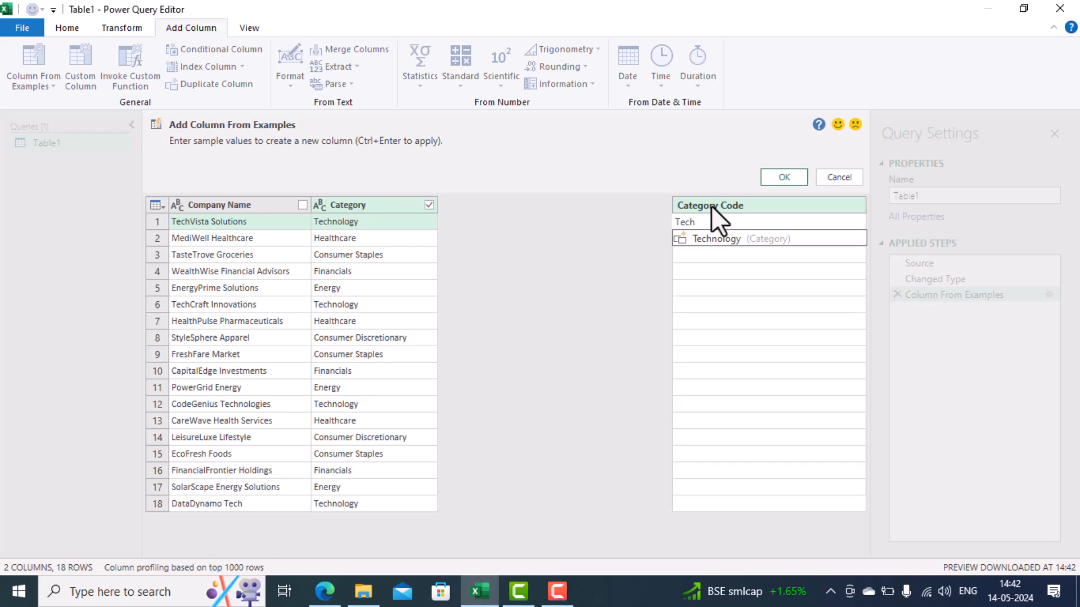
key(Return)
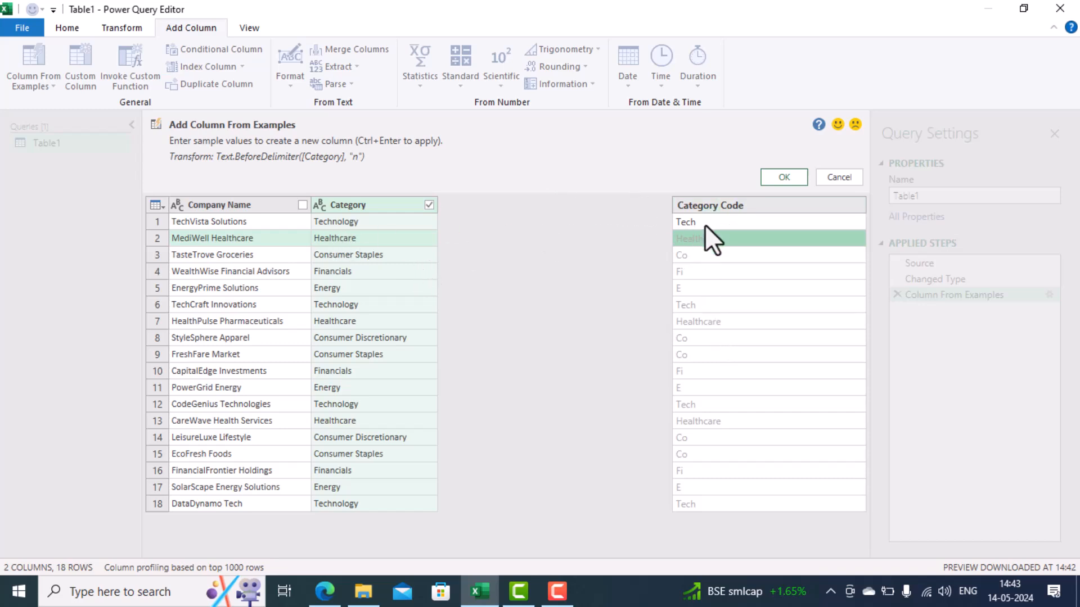
click(698, 257)
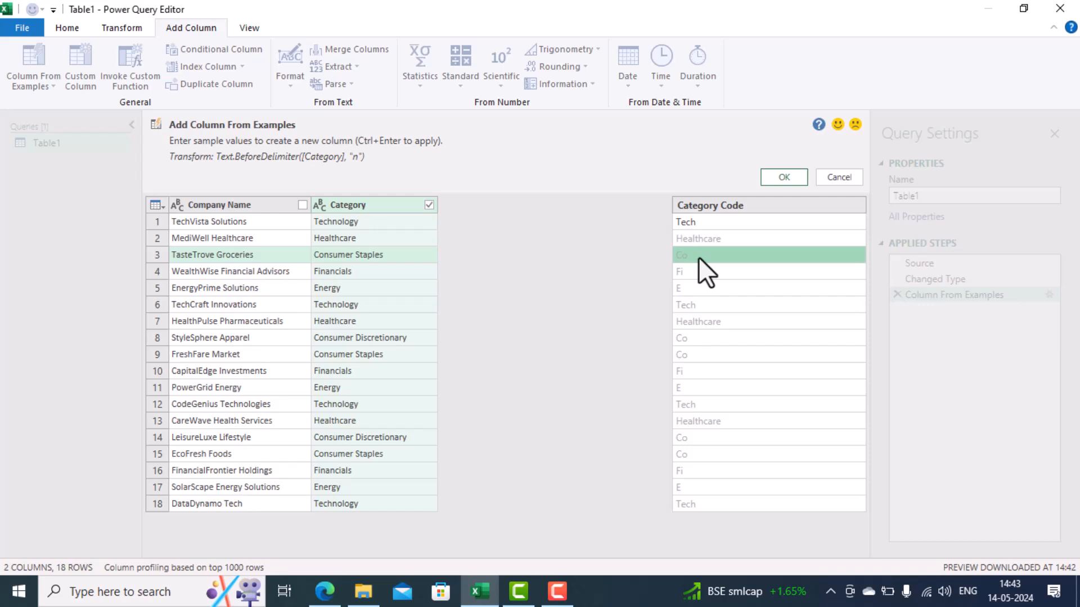
text(Consumer)
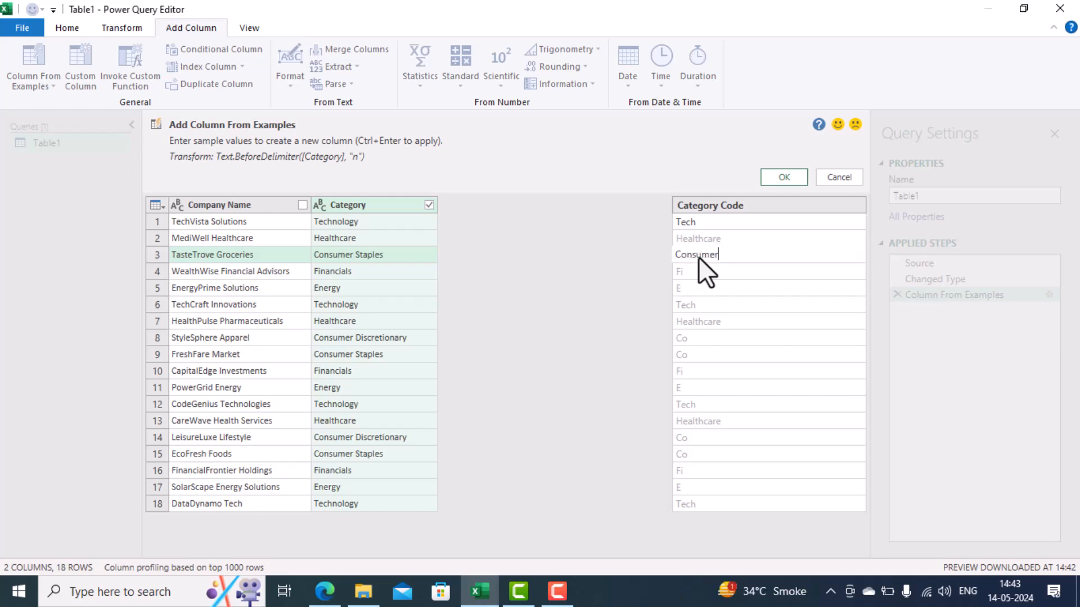
key(Return)
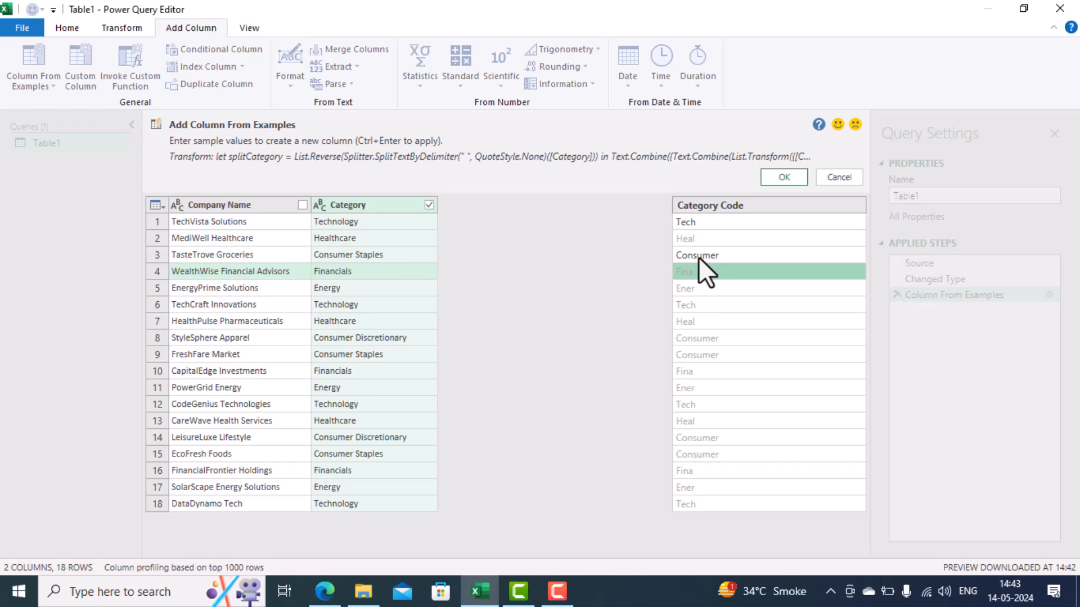
Enter the example codes Fin for WealthWise Financial Advisors and Energy for EnergyPrime Solutions.
text(Fin)
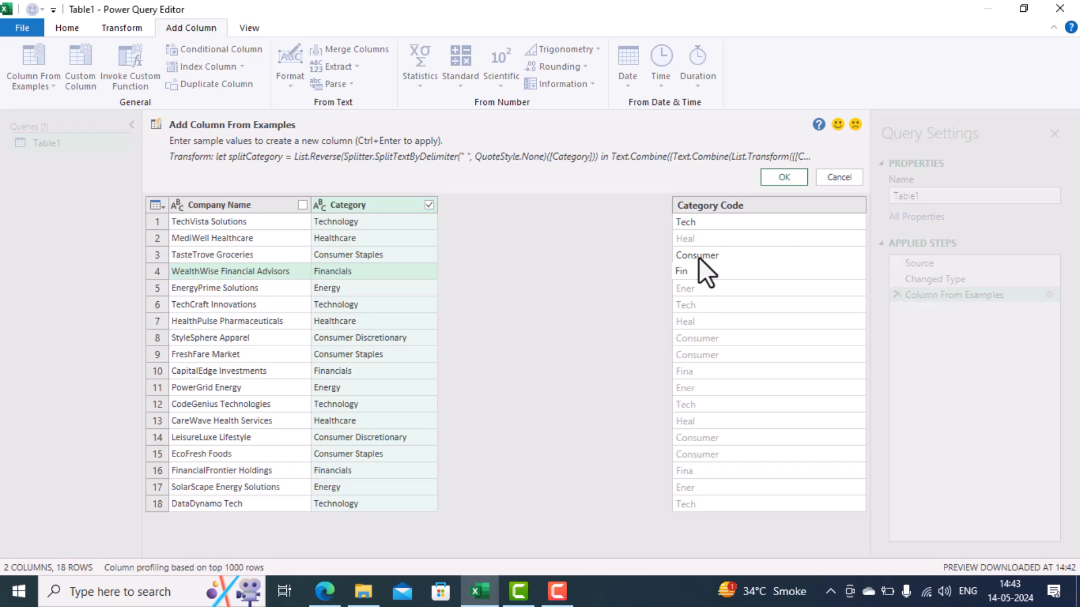
key(Return)
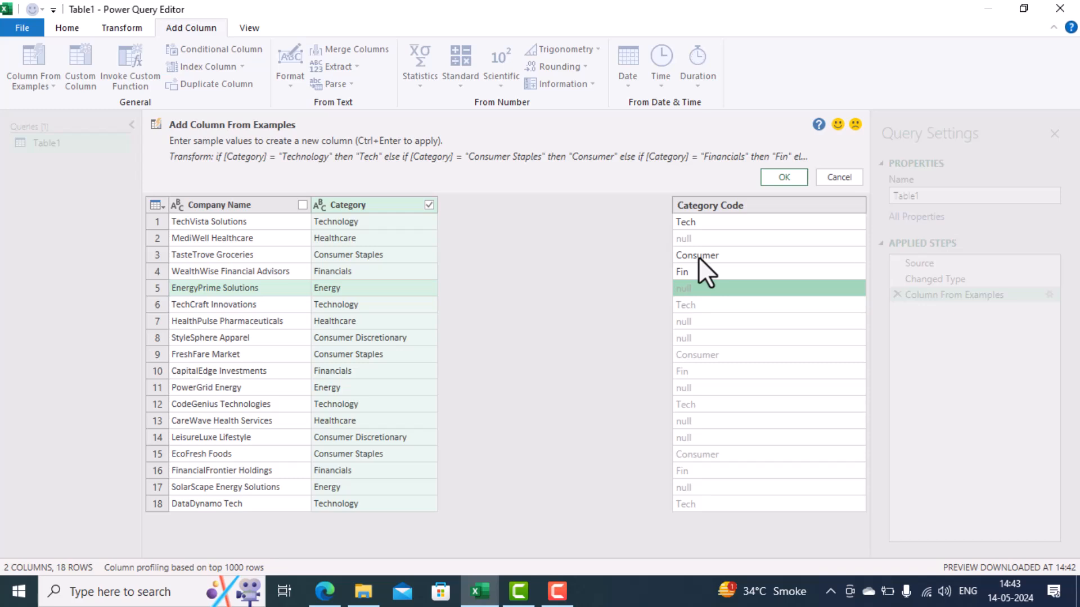
text(E)
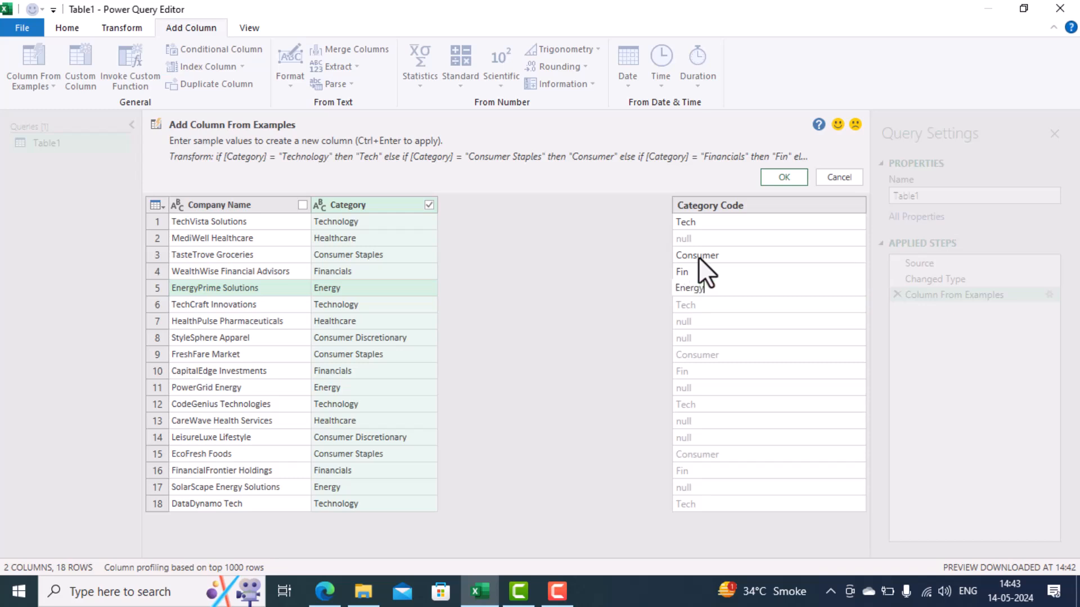
text(nergy)
key(Return)
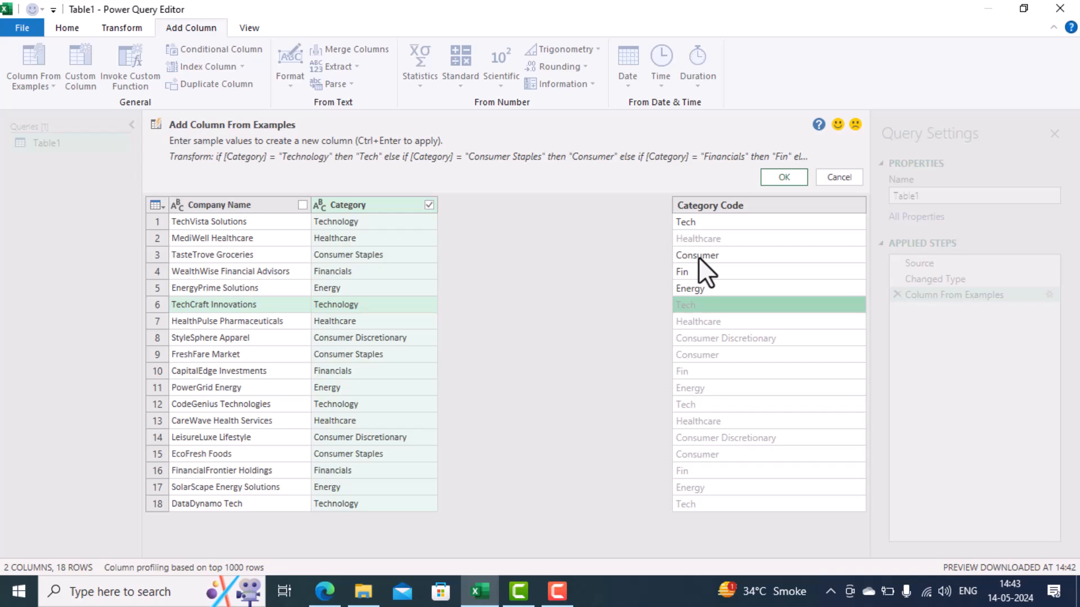
Enter the example code Consumer for StyleSphere Apparel in row 8 and create the Category Code column.
key(Down)
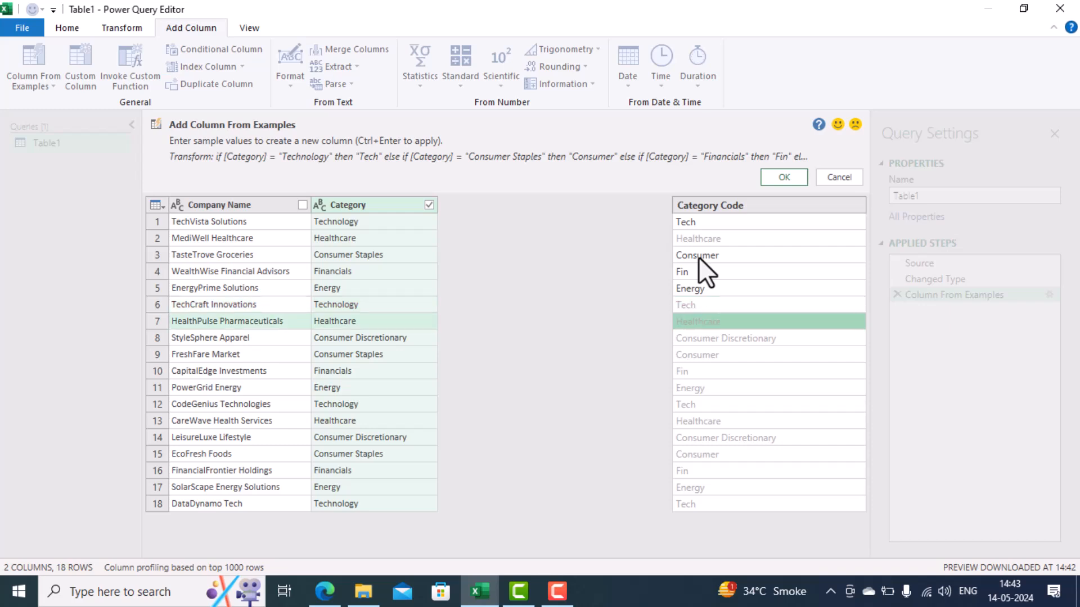
key(Down)
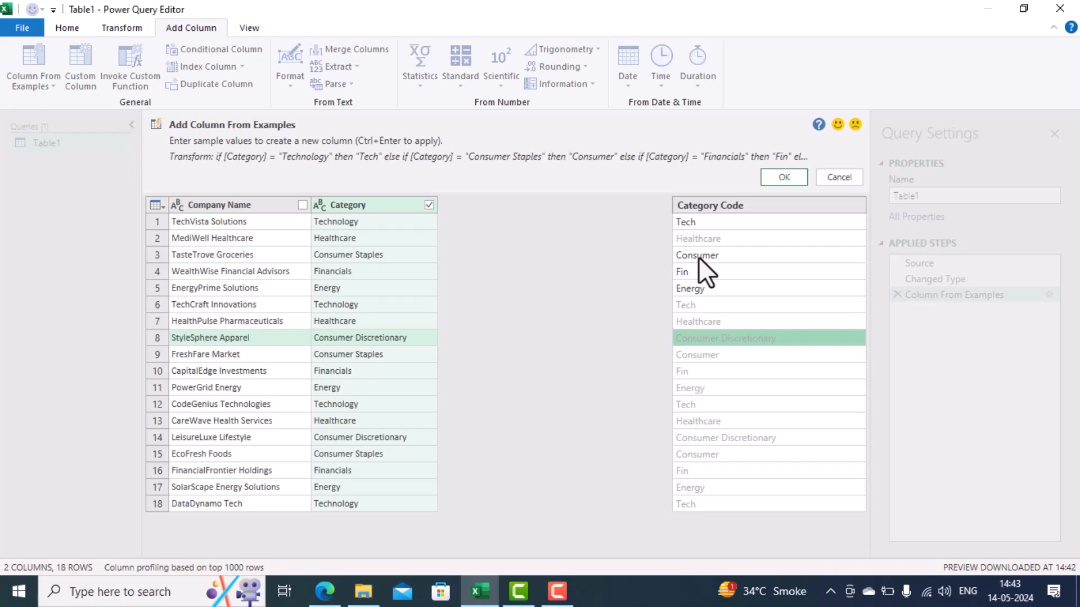
text(Consu)
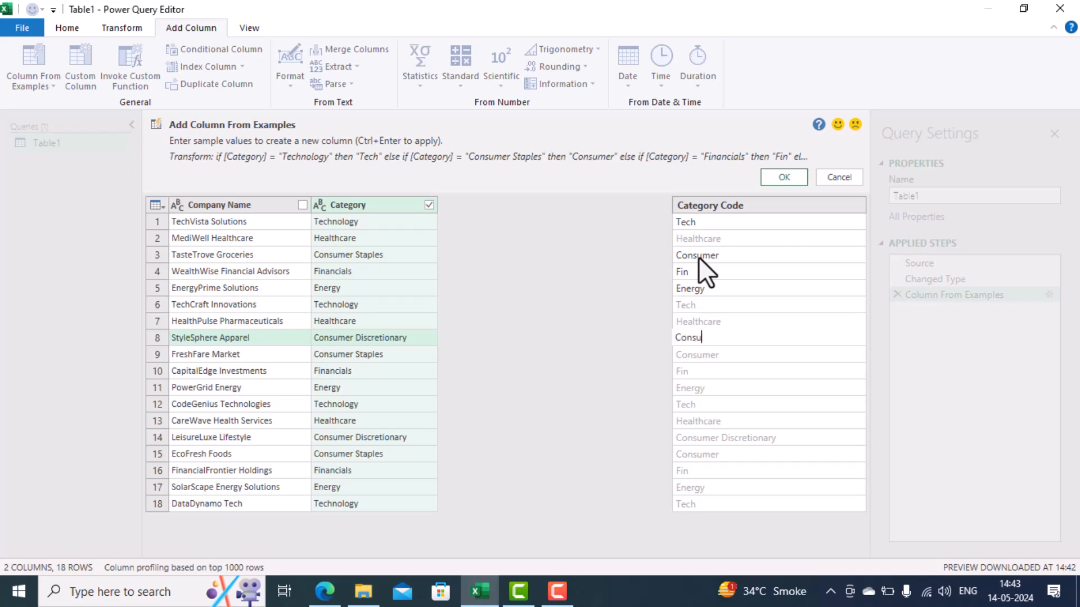
text(mer)
key(Return)
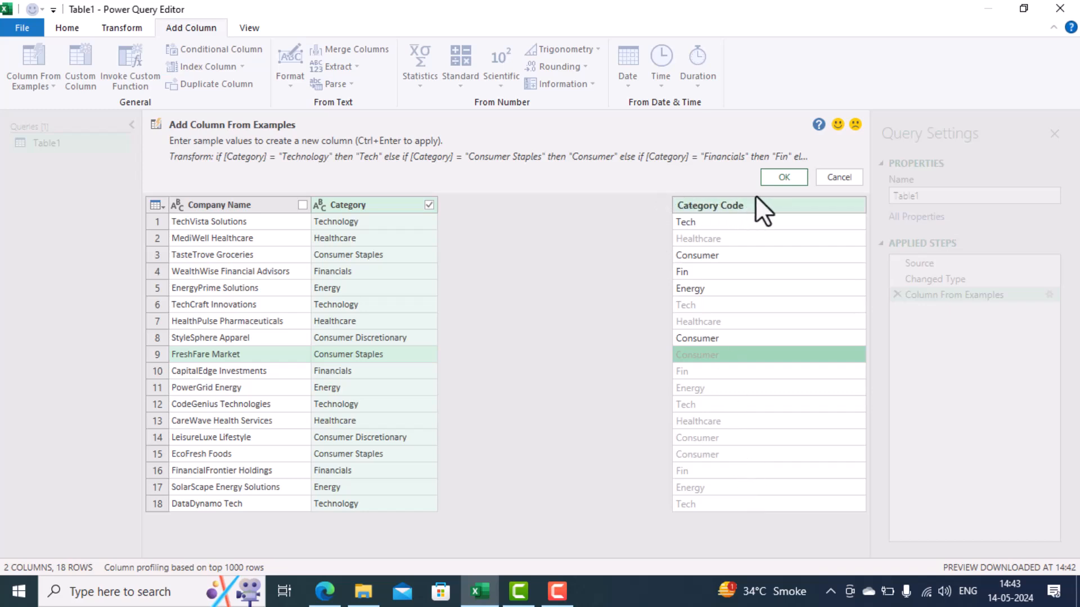
click(780, 181)
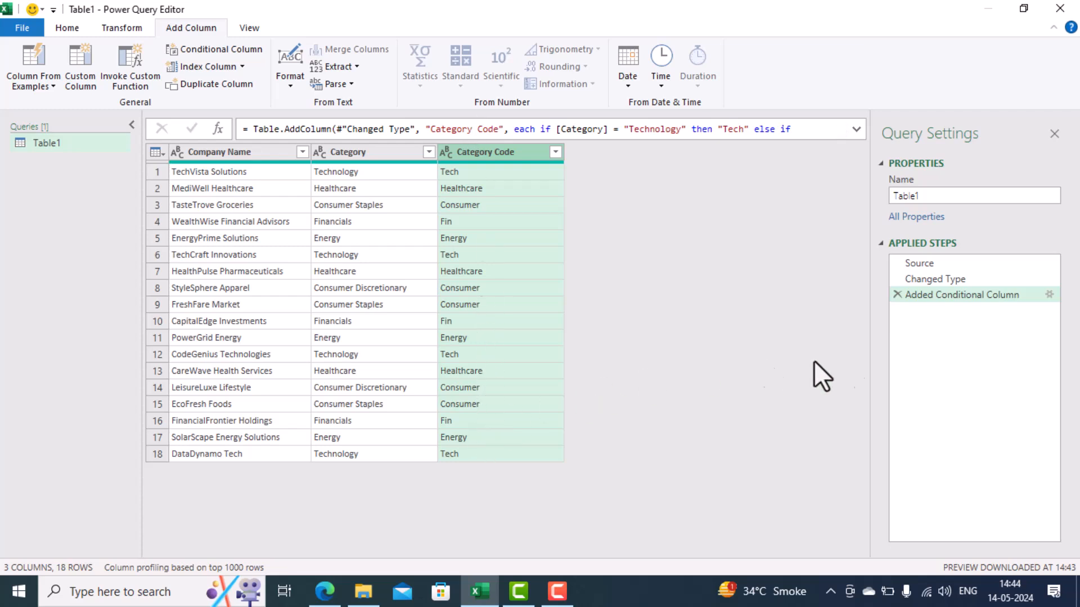
Review the if/else rules behind the added conditional column and close its settings without changes.
click(1049, 294)
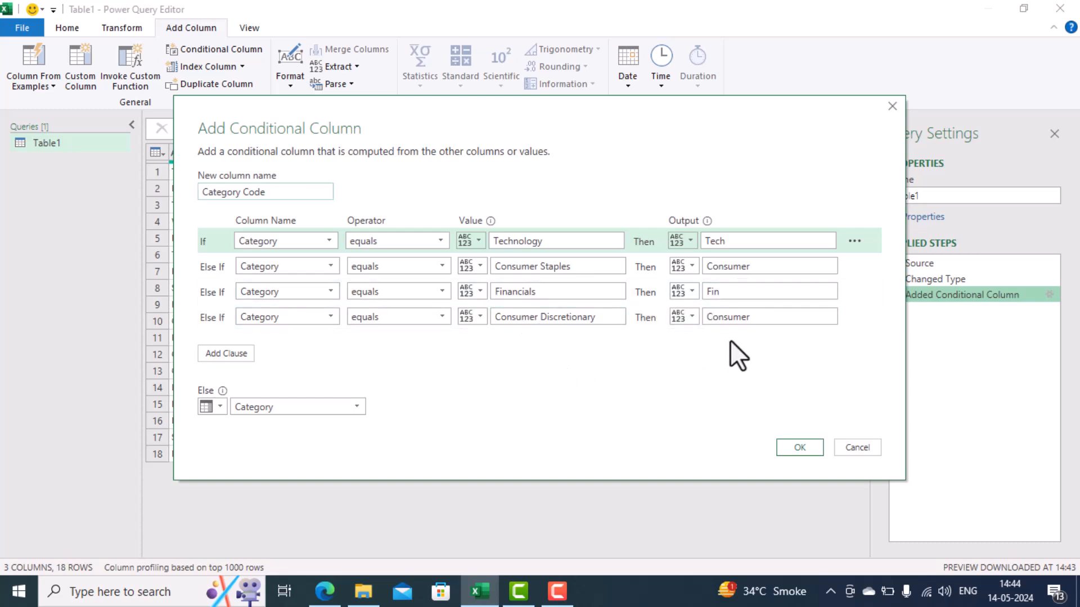
click(786, 446)
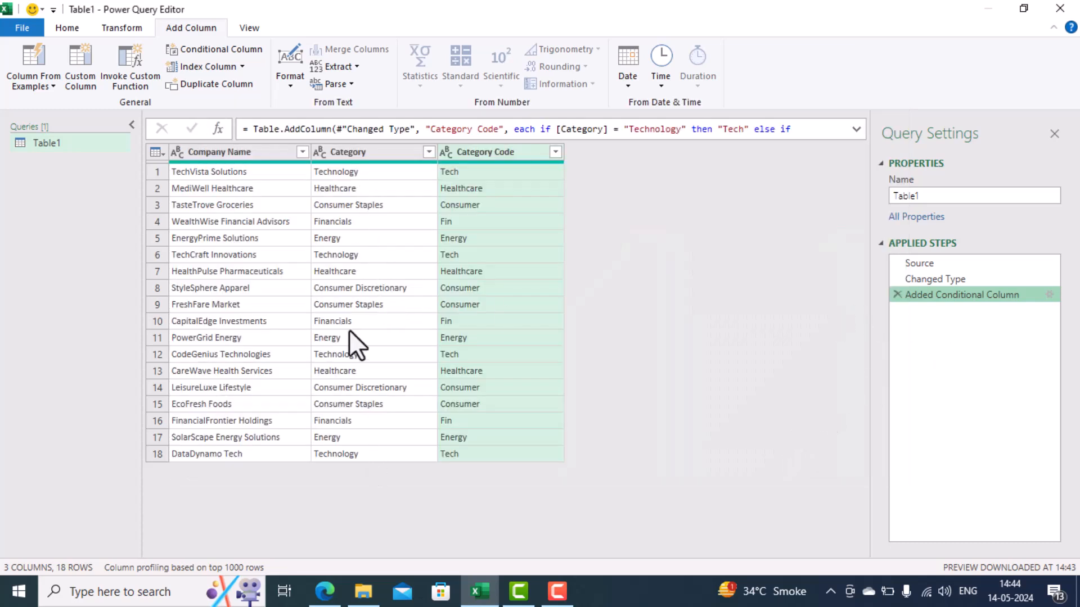
Remove the original Category column from the query and load the result into the workbook.
click(380, 150)
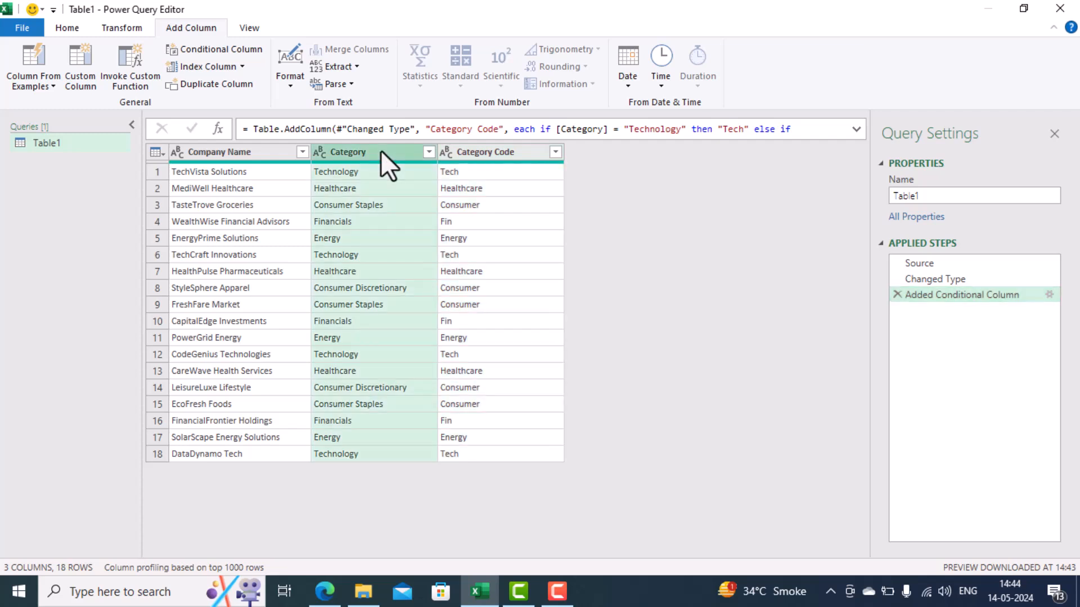
right_click(381, 150)
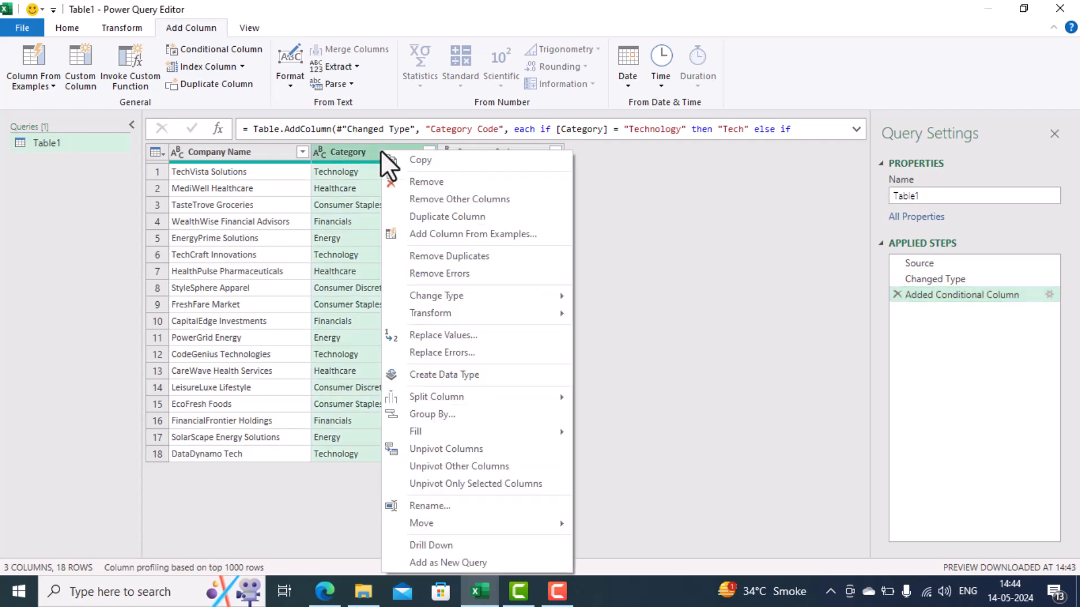
click(407, 188)
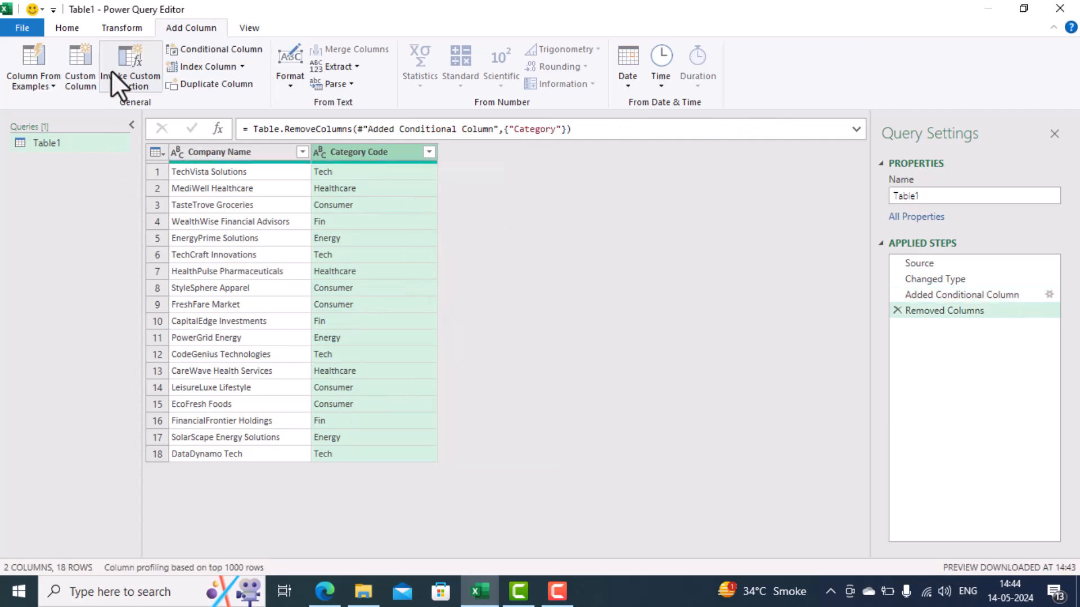
click(70, 26)
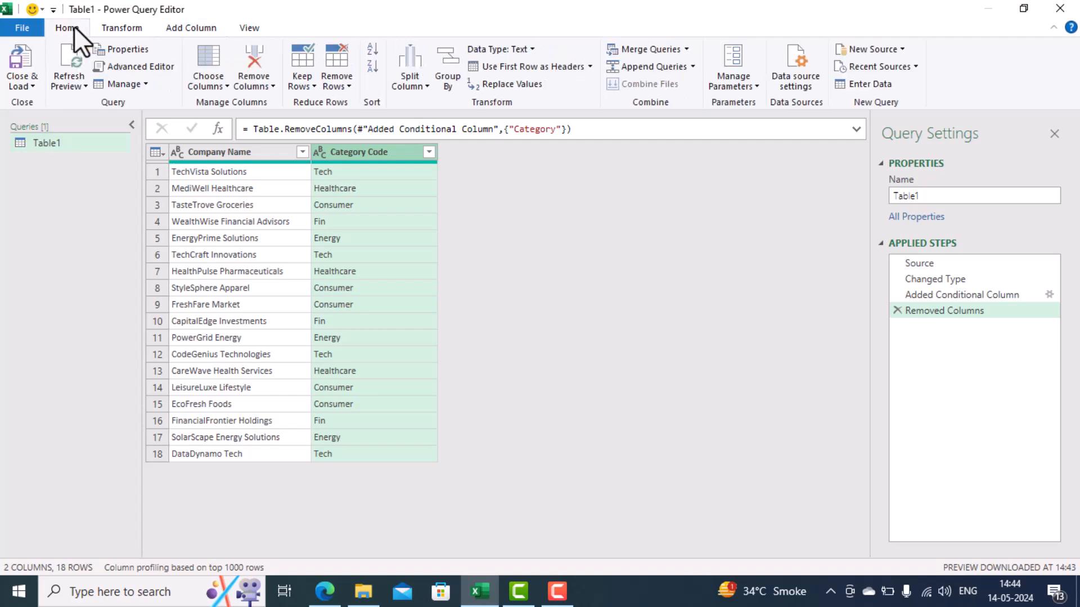
click(13, 62)
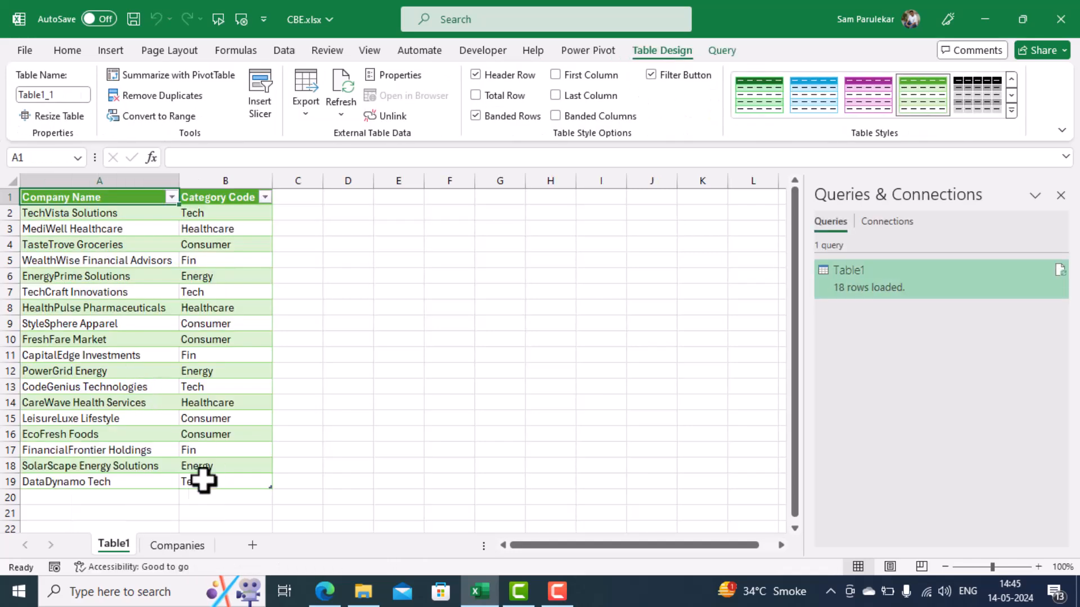
Add a new row to the source table on the Companies sheet with company Coca Cola and category Consumer Staples.
click(181, 548)
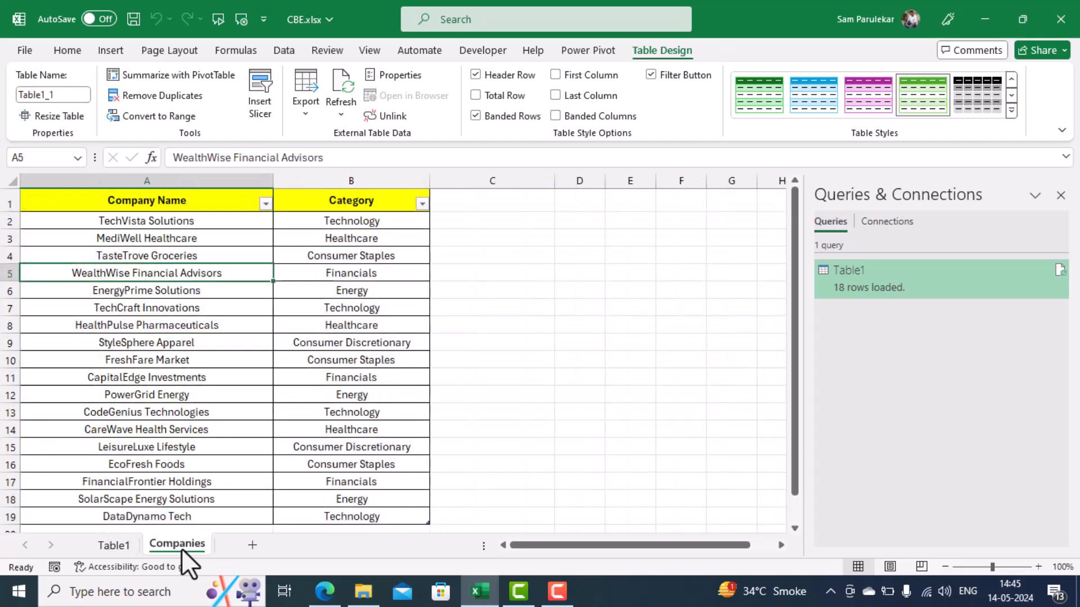
click(112, 546)
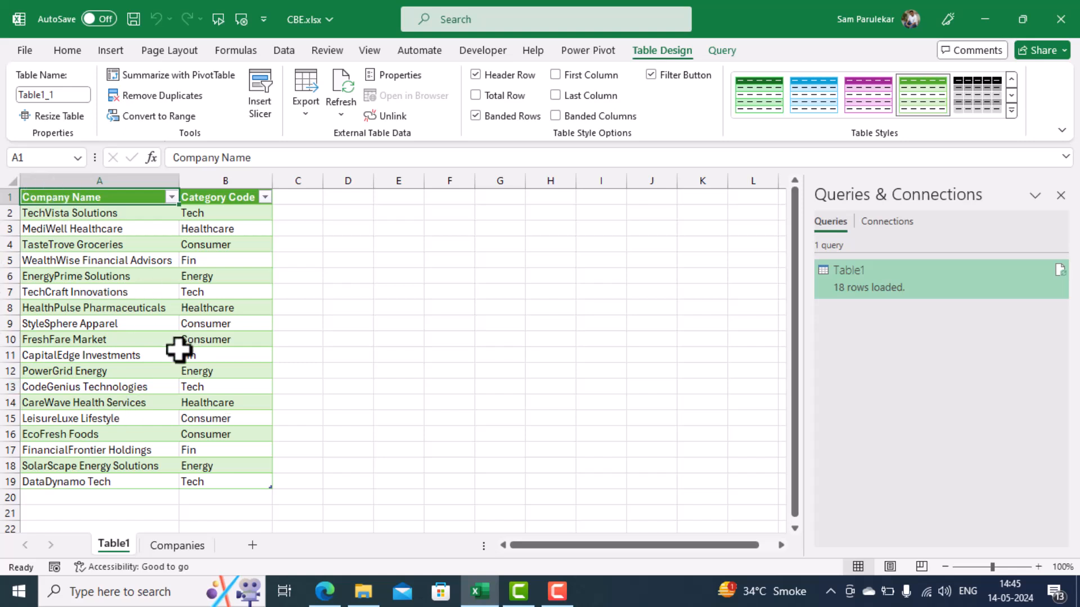
click(177, 545)
scroll(196, 412, down, 1)
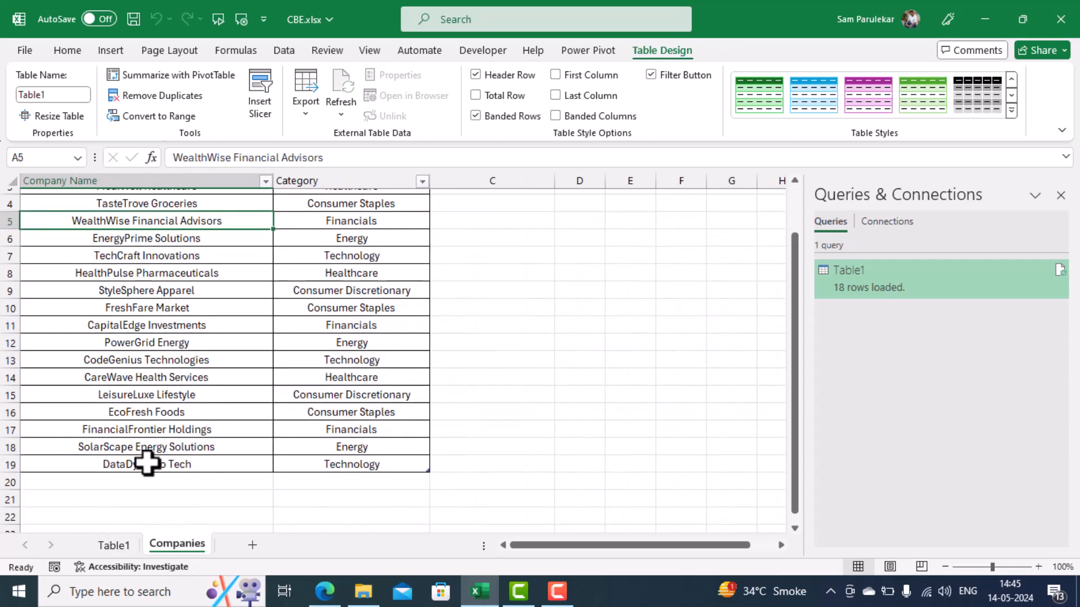
click(135, 484)
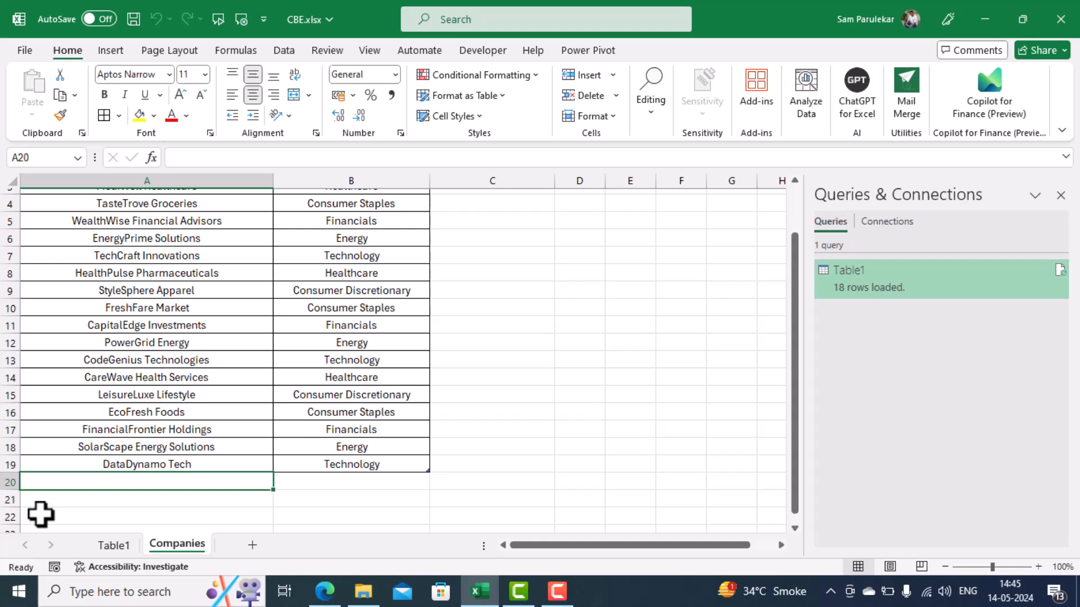
text(Coca Cola)
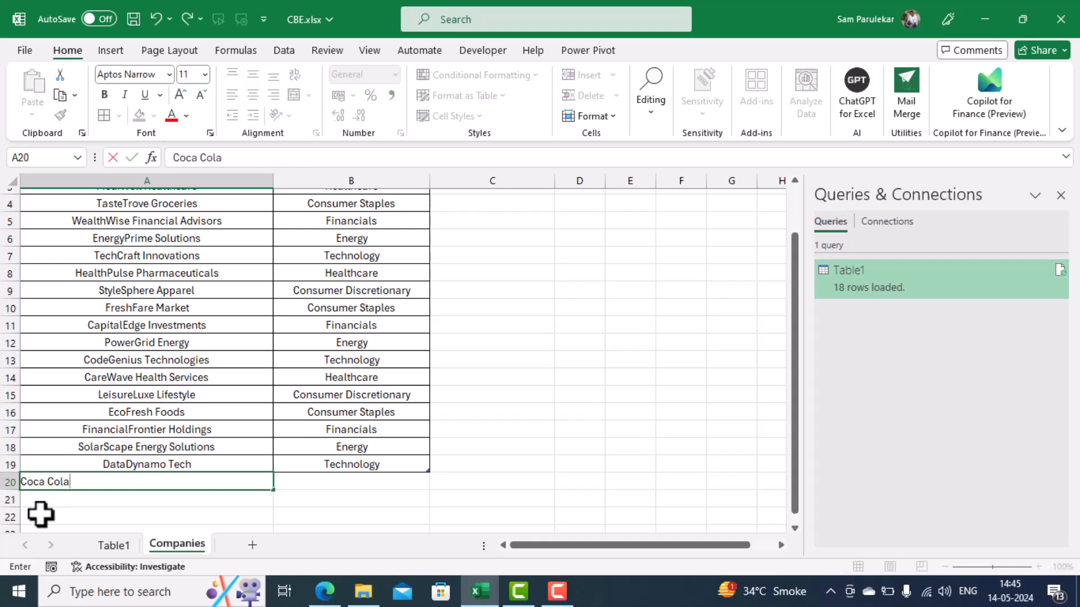
key(Tab)
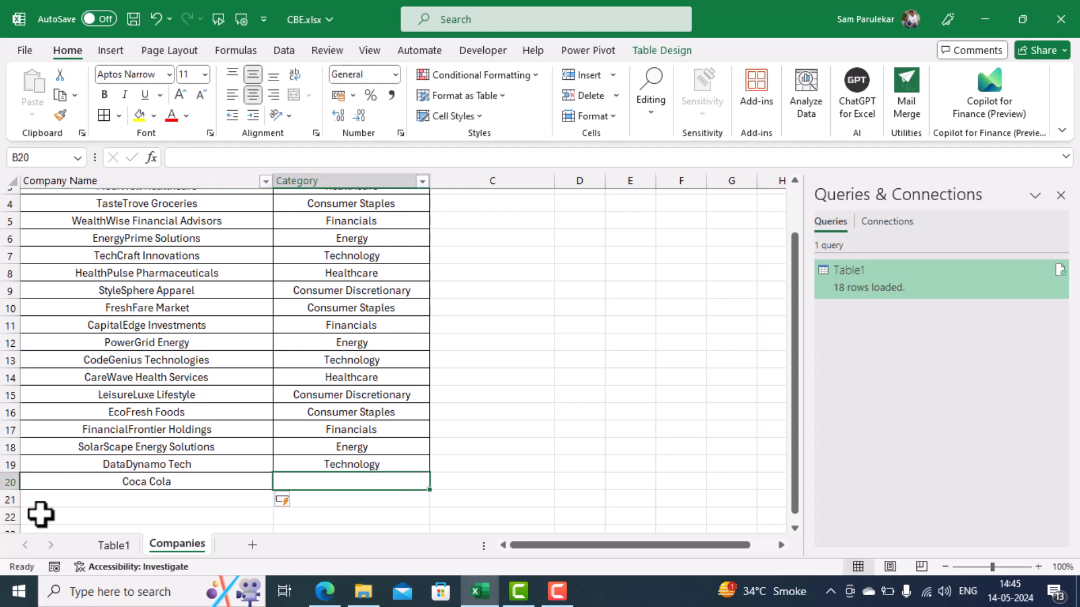
text(Consumer Staples)
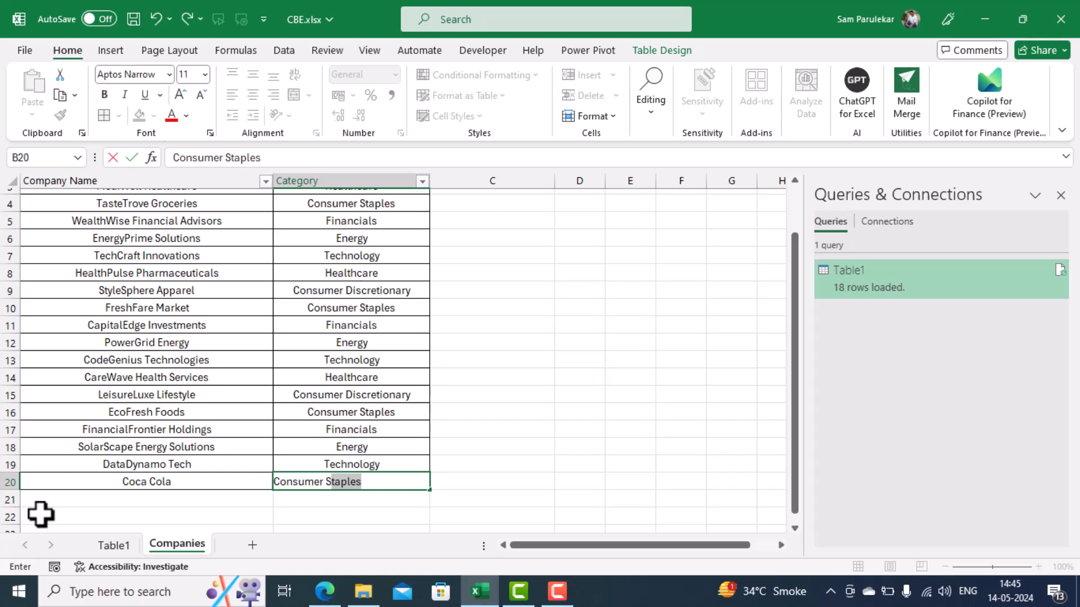
key(Return)
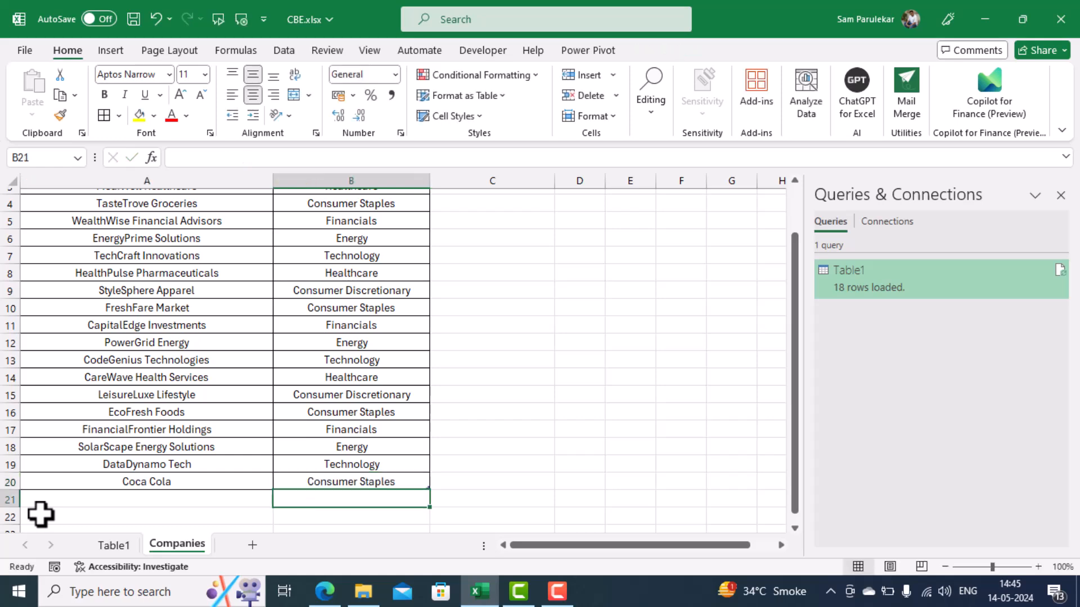
Refresh the loaded query table on the Table1 sheet to bring in the new source row.
click(113, 546)
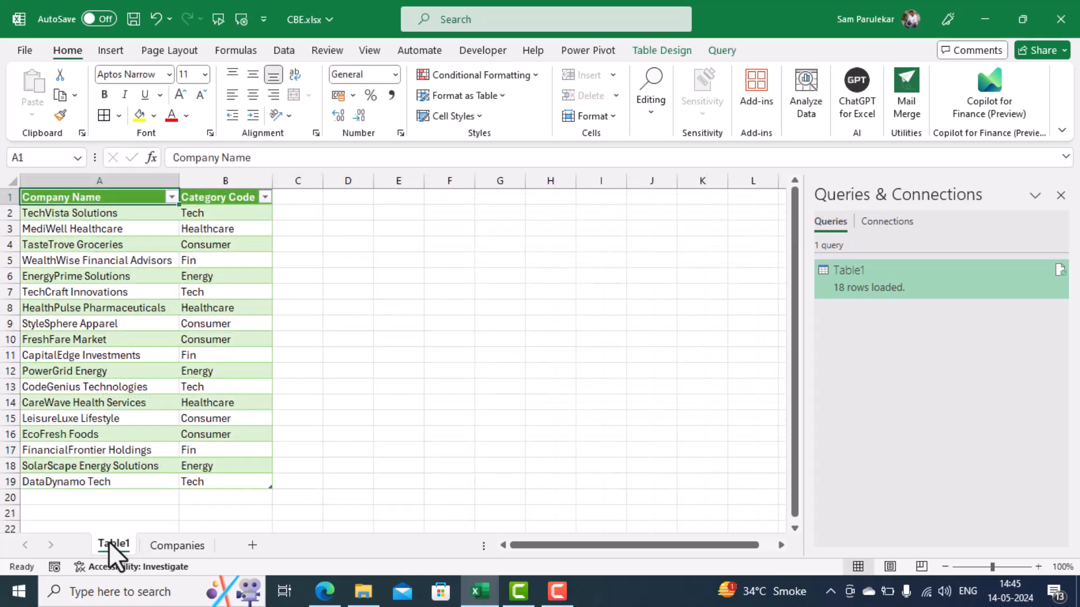
right_click(92, 291)
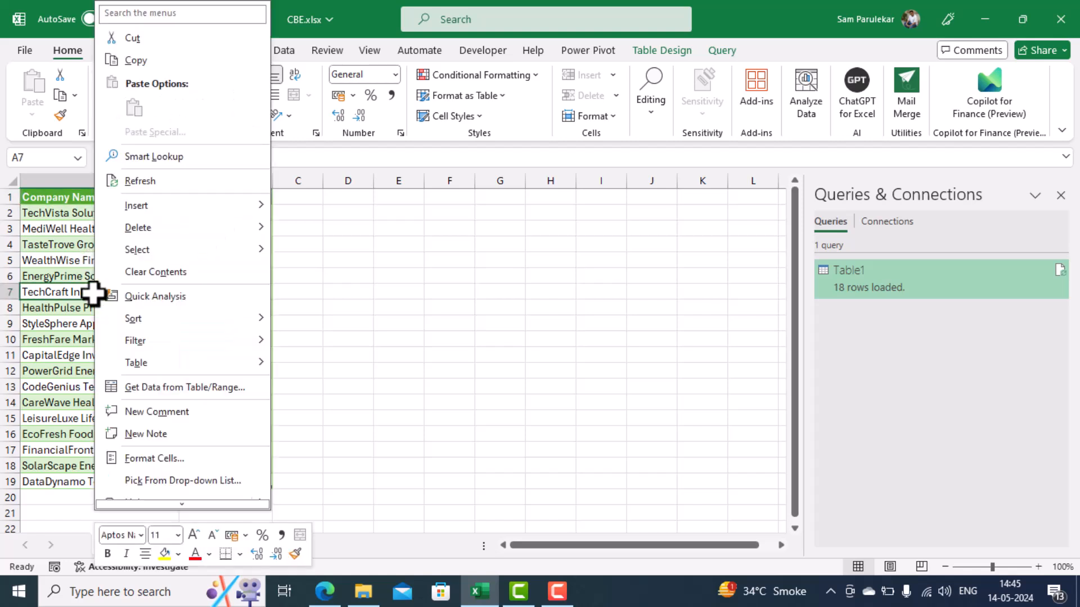
click(148, 181)
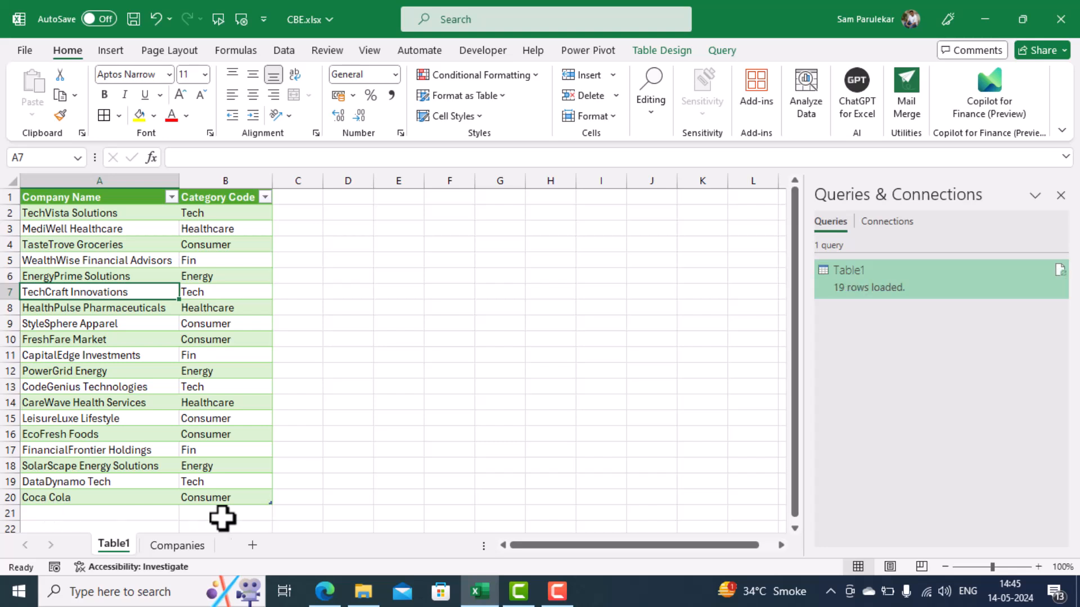